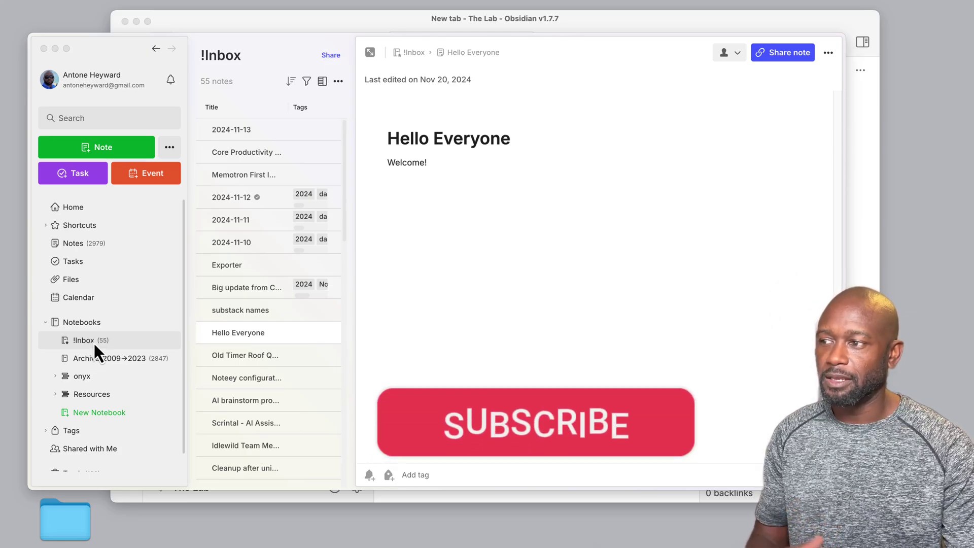
# Start exporting the !Inbox notebook, keeping ENEX format and all note attributes
pyautogui.rightClick(94, 340)
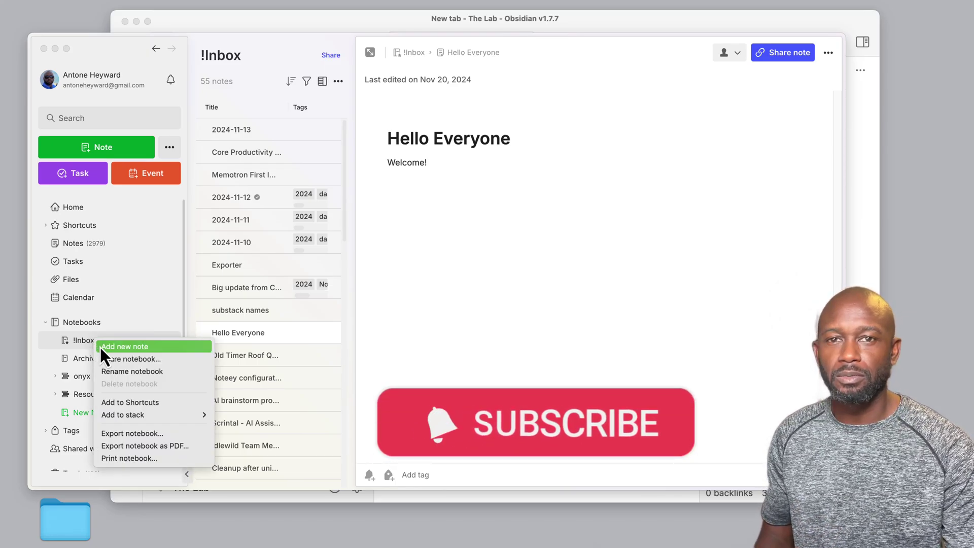
pyautogui.click(169, 434)
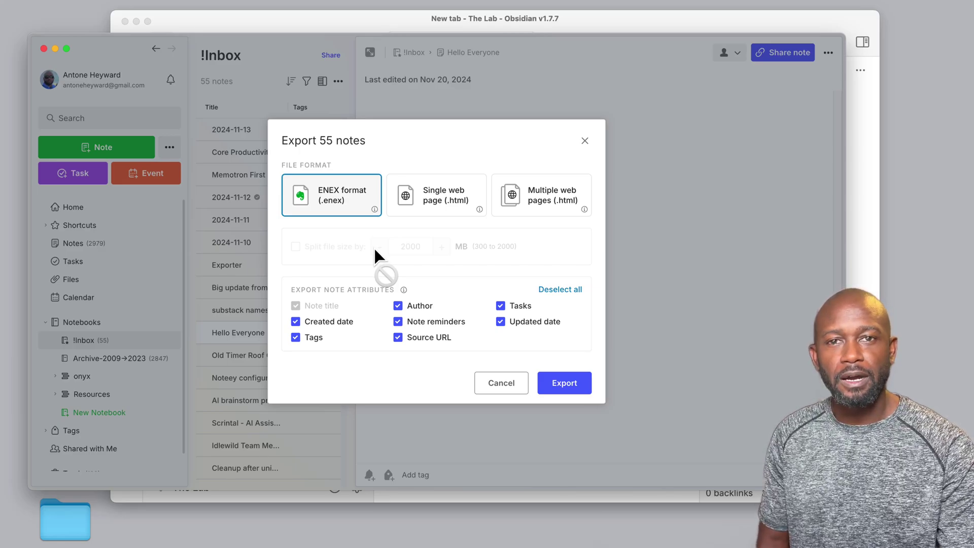
# Export the 55 !Inbox notes to !Inbox.enex and dismiss the completion message
pyautogui.click(561, 384)
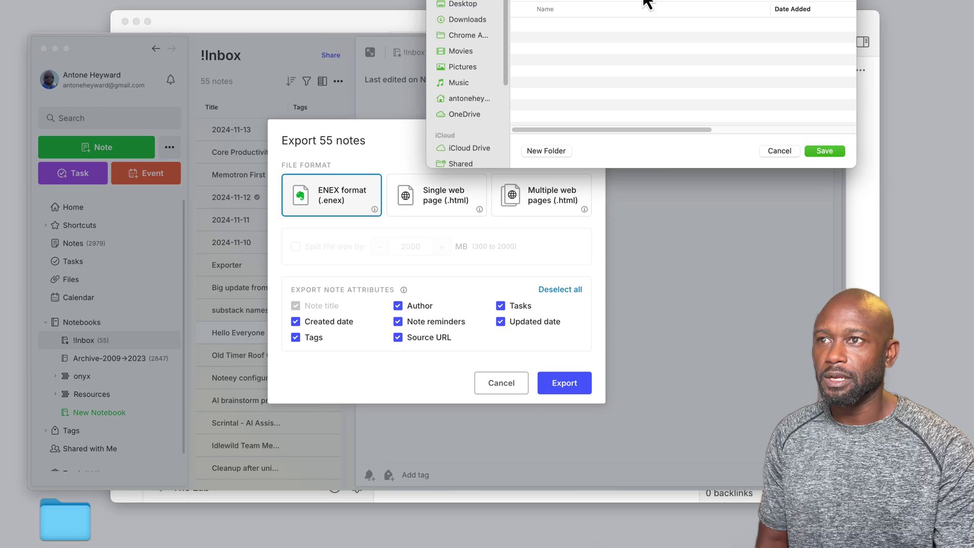
pyautogui.click(826, 154)
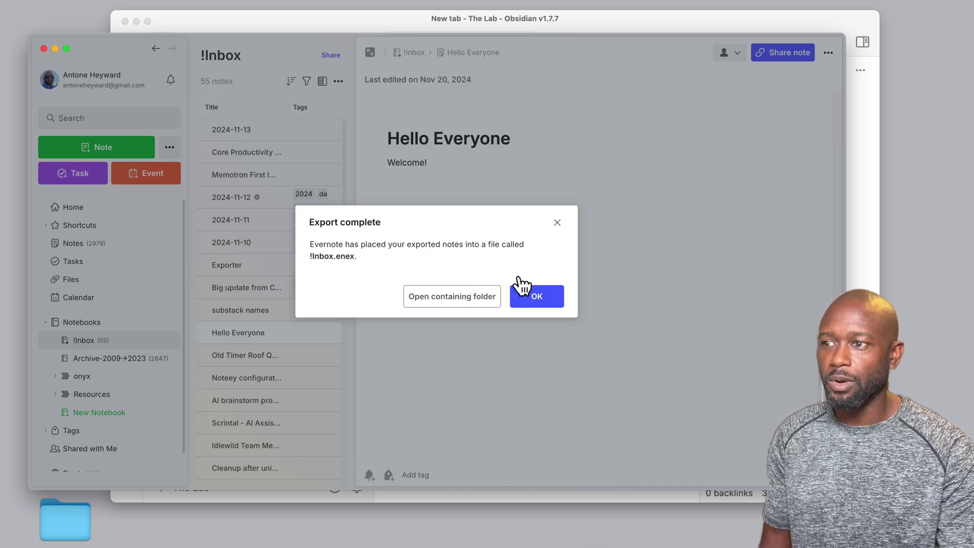
pyautogui.click(533, 300)
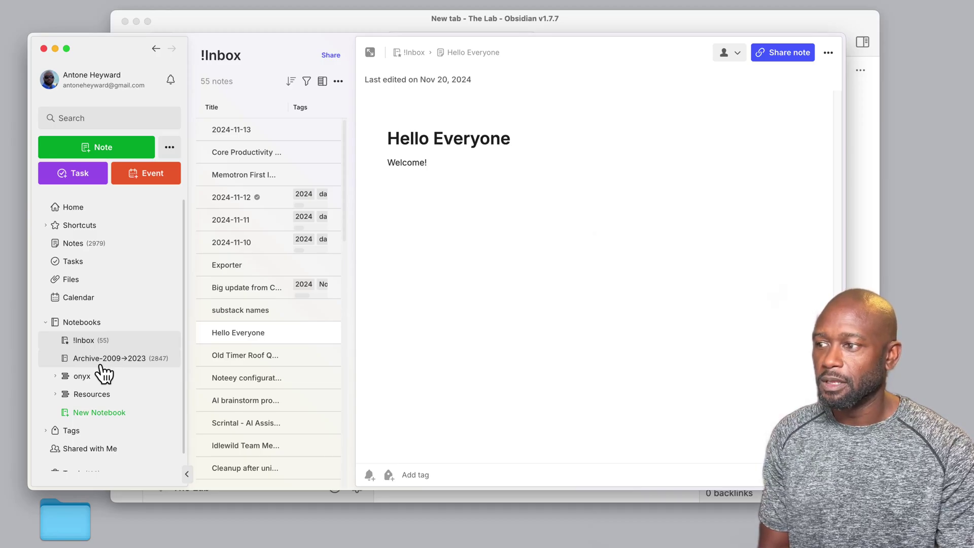
# Open the Desktop exporter folder and select the 36.9 MB !Inbox.enex file
pyautogui.click(75, 516)
pyautogui.doubleClick(74, 516)
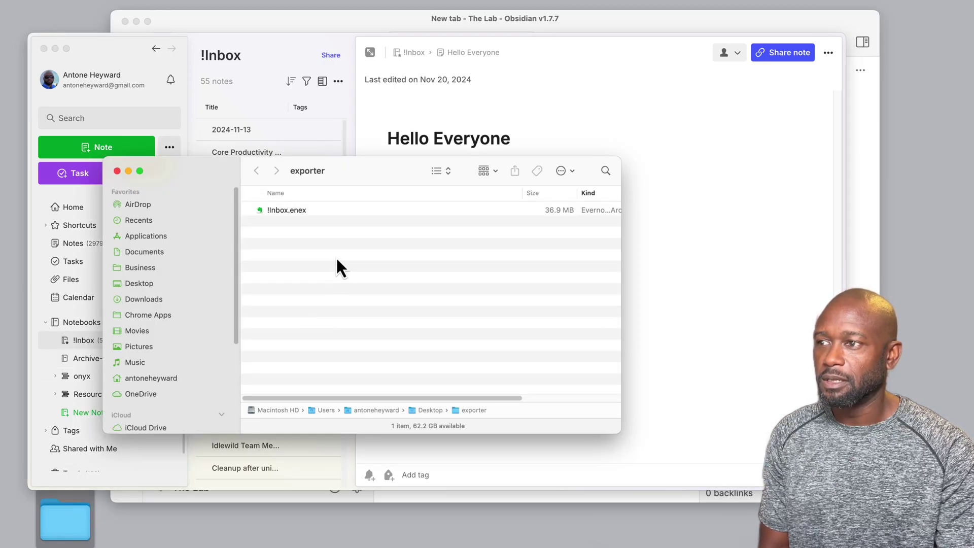
pyautogui.click(295, 211)
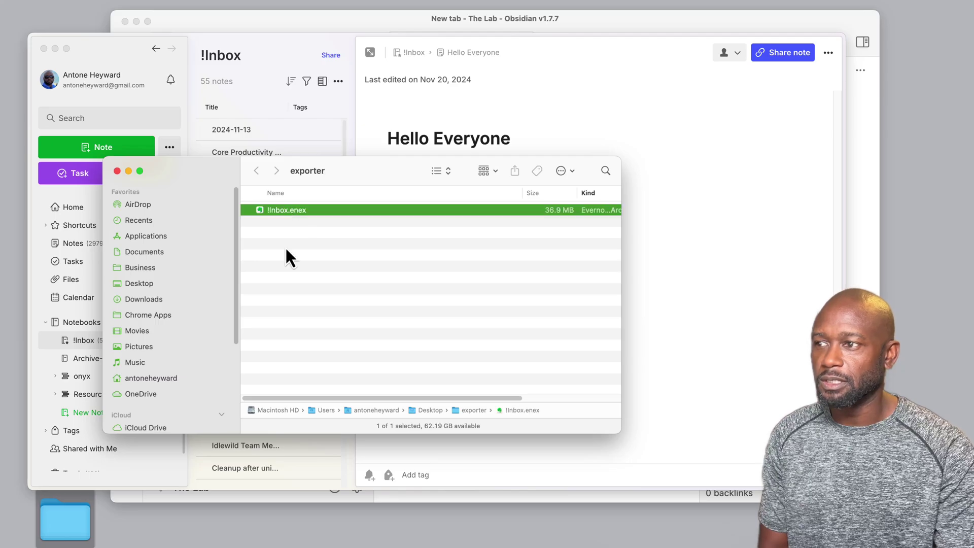
pyautogui.click(292, 277)
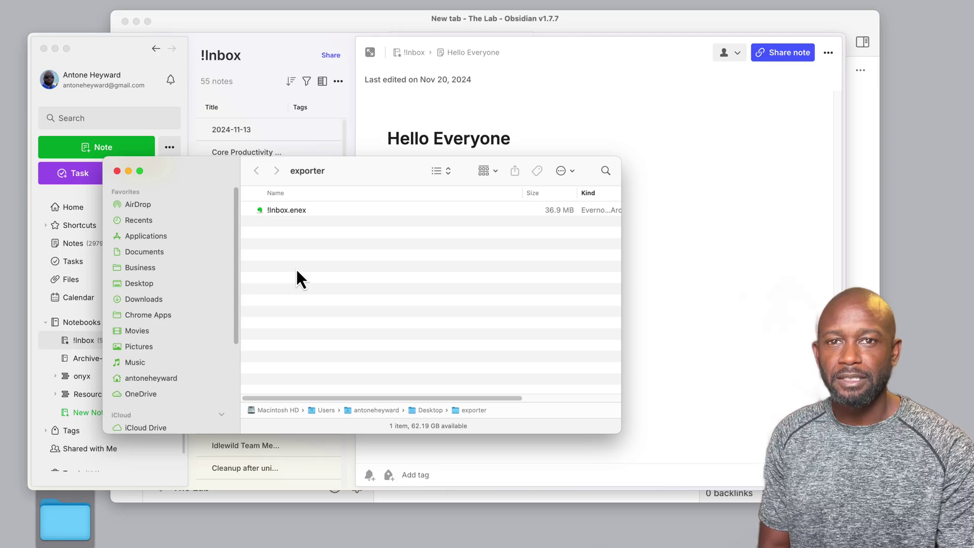
pyautogui.click(288, 212)
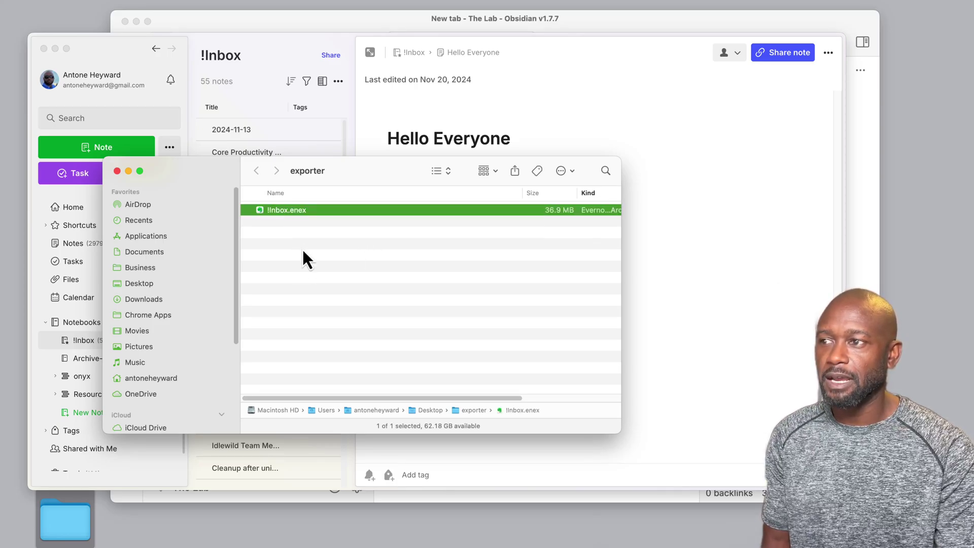
# Confirm in Obsidian's Community plugins settings that Importer 1.6.12 is enabled for The Lab vault
pyautogui.click(309, 21)
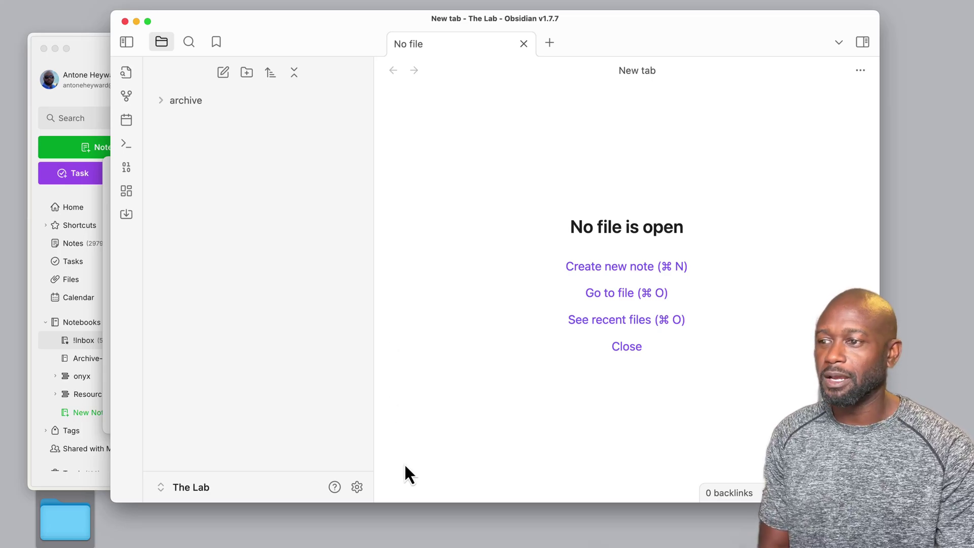
pyautogui.click(357, 487)
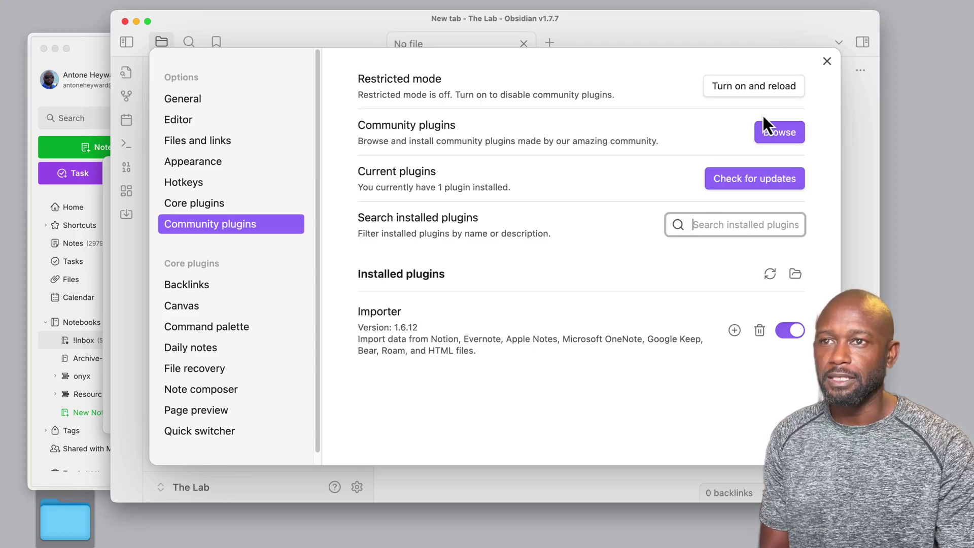
pyautogui.click(826, 62)
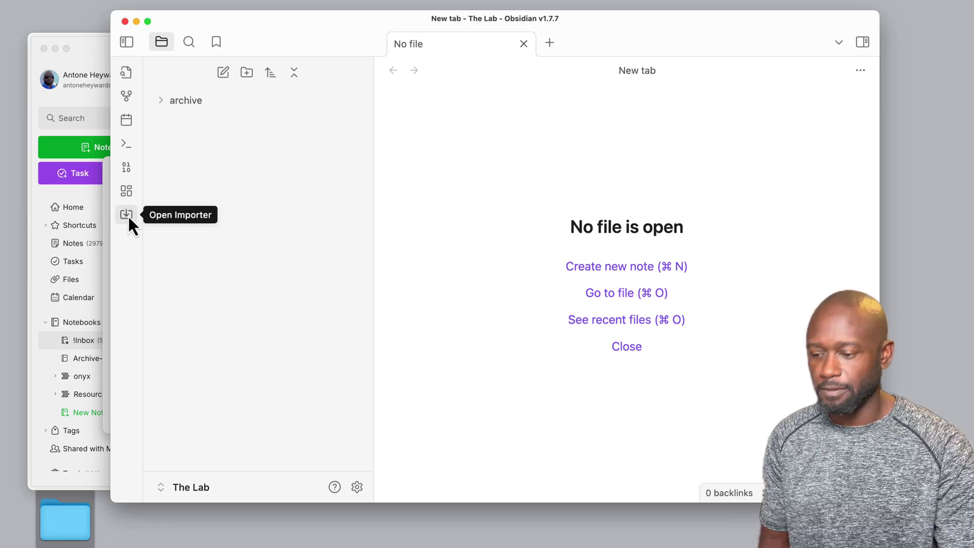
# Search the command palette for 'imp' to find Importer: Open importer
pyautogui.press('super+p')
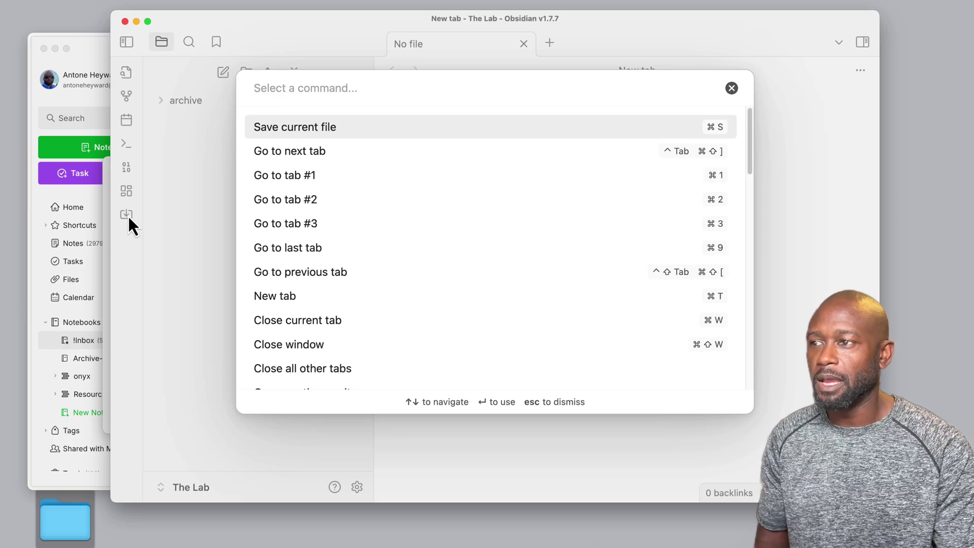
pyautogui.write('imp')
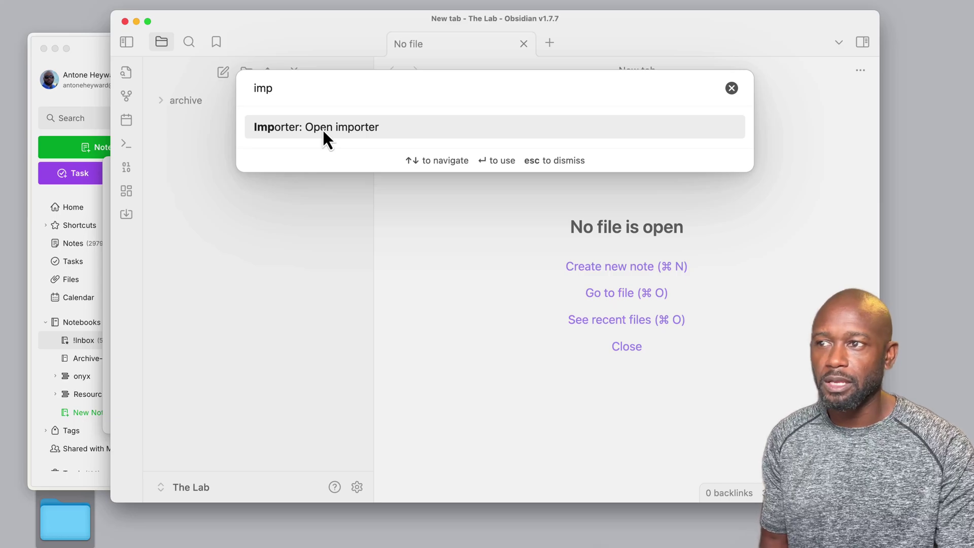
# Launch the importer and choose Evernote (.enex) format with !Inbox.enex as the file
pyautogui.press('Return')
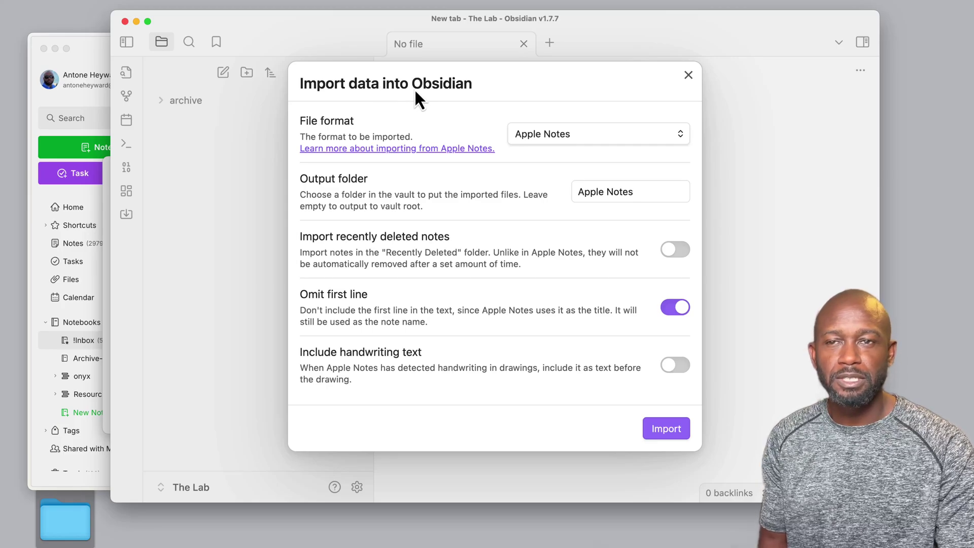
pyautogui.click(521, 134)
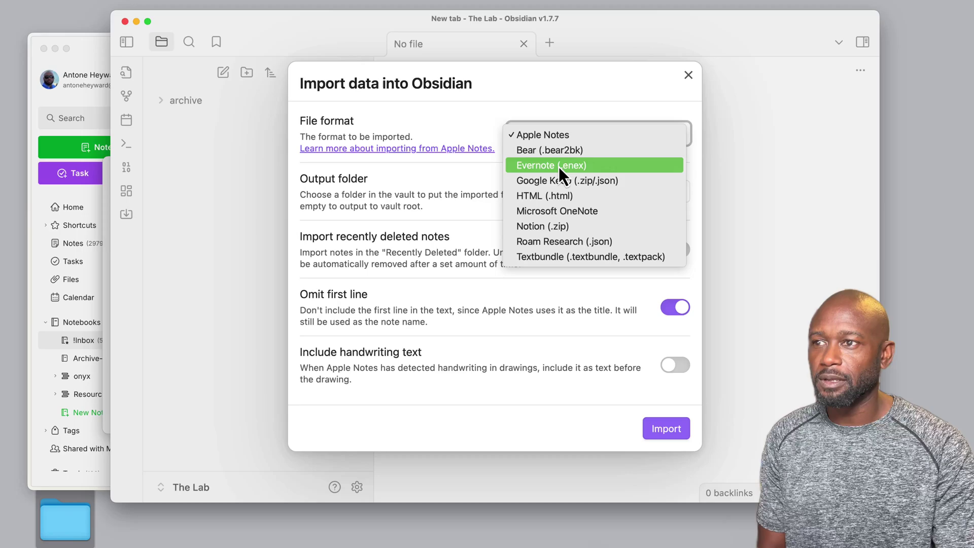
pyautogui.click(558, 165)
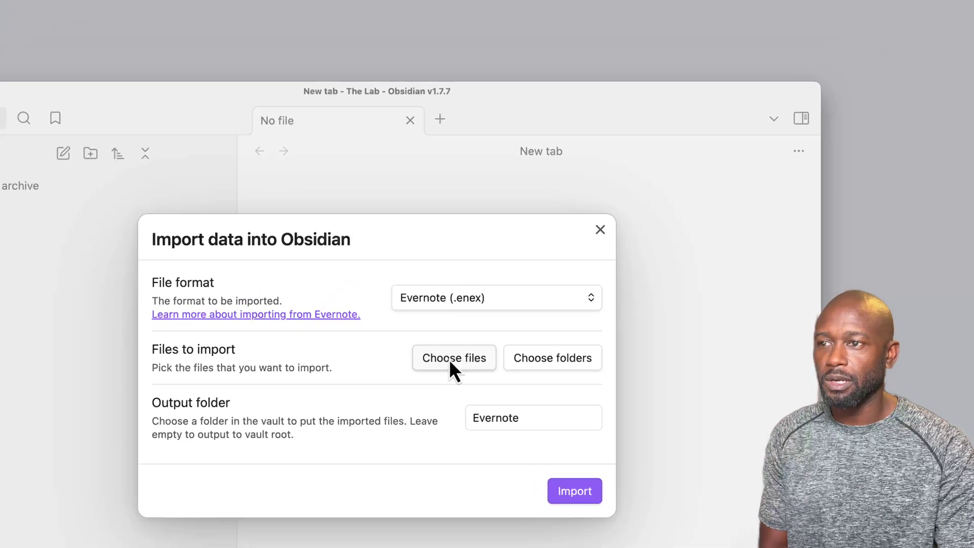
pyautogui.click(530, 274)
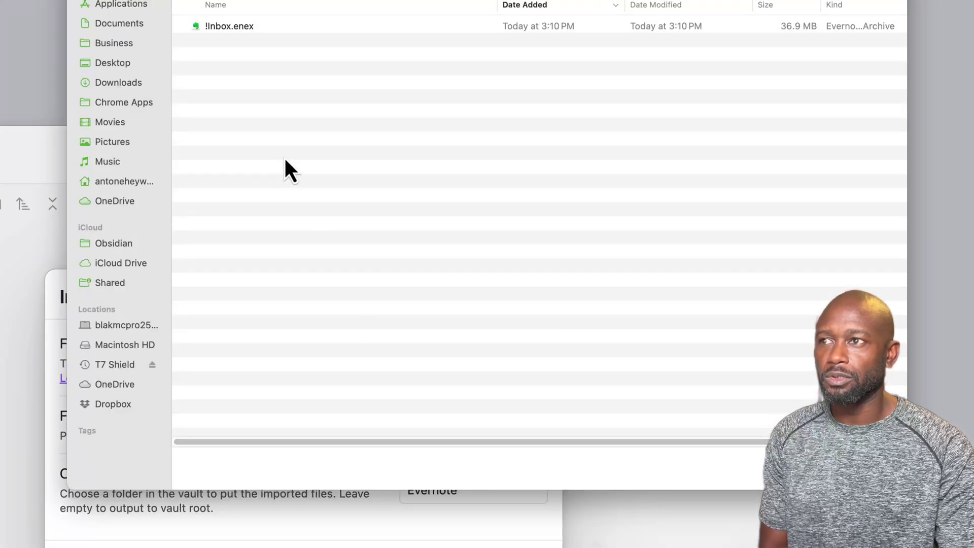
pyautogui.click(262, 25)
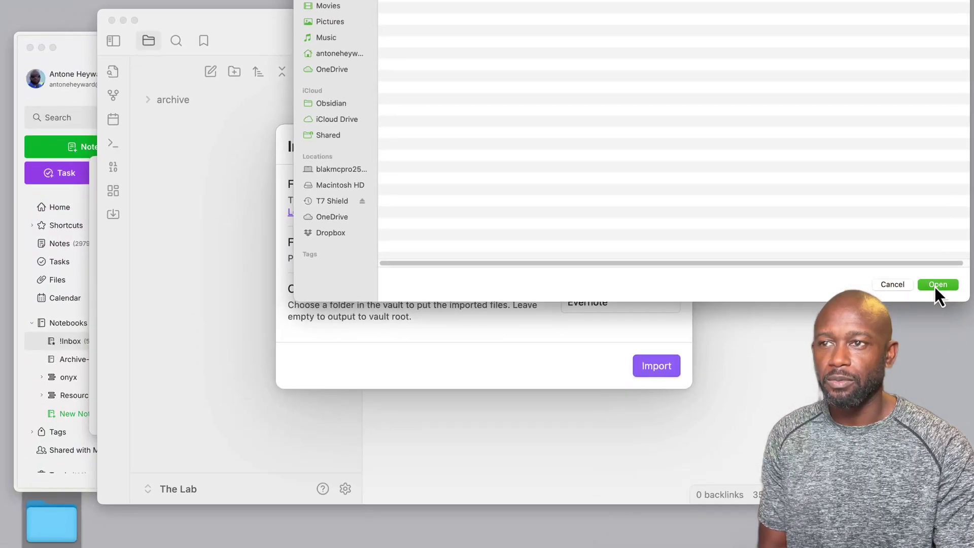
pyautogui.click(936, 285)
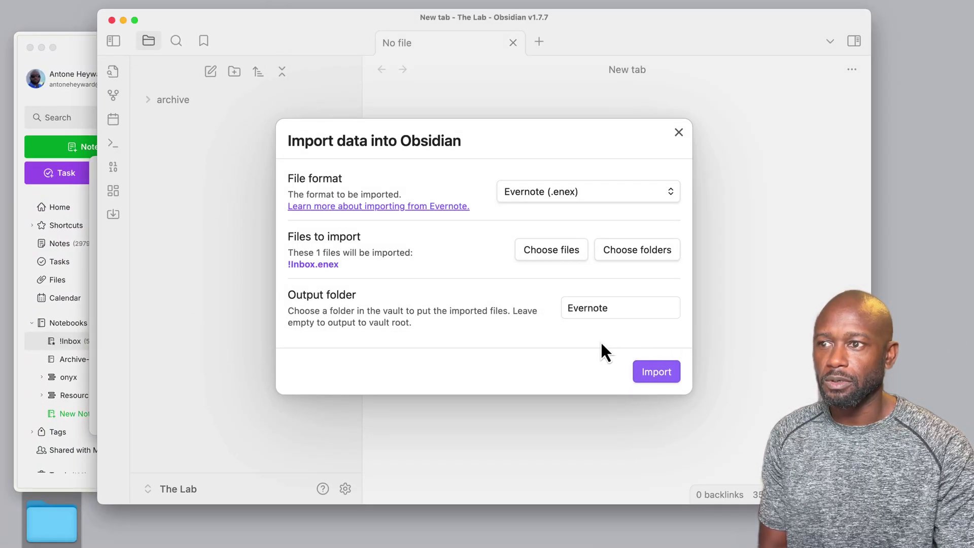
# Check that the output folder name reads Evernote before importing
pyautogui.click(609, 308)
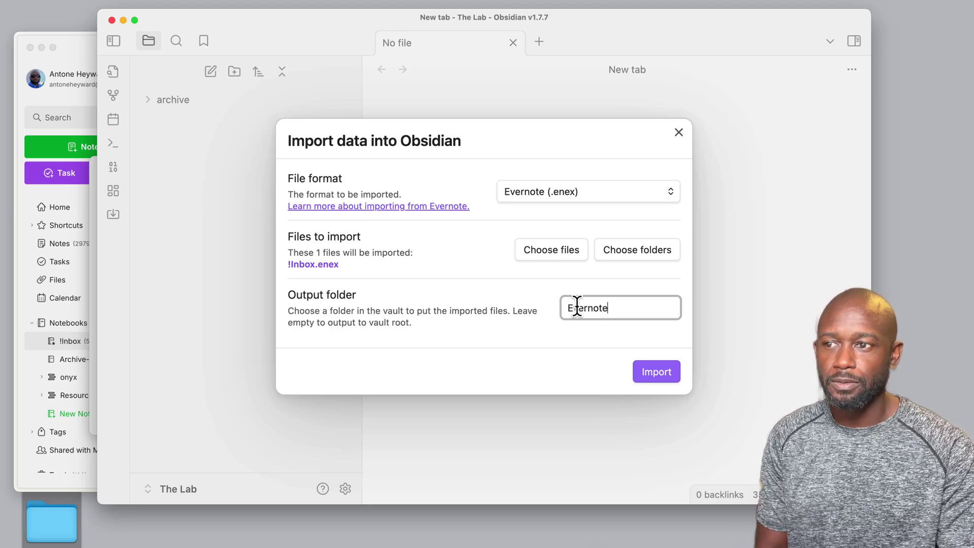
pyautogui.moveTo(608, 308); pyautogui.dragTo(567, 308)
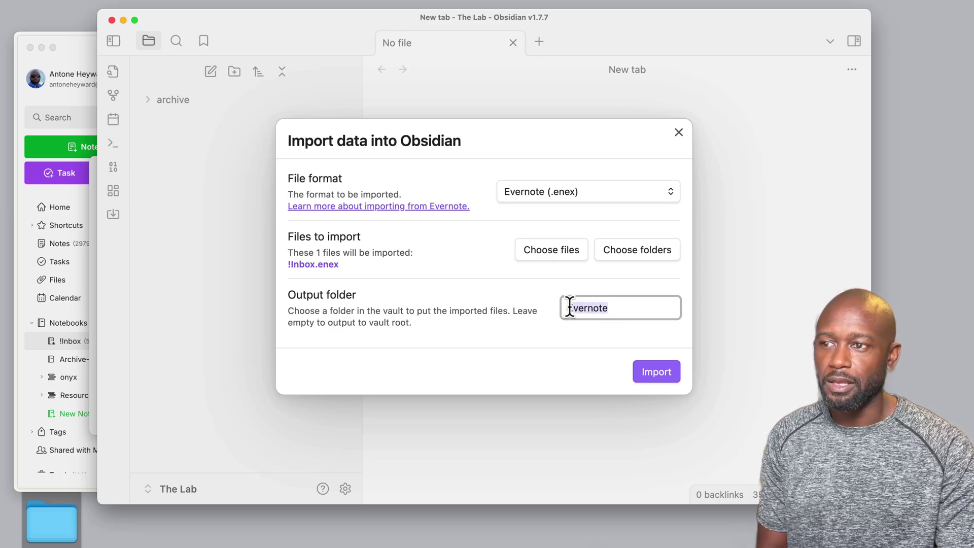
pyautogui.click(609, 308)
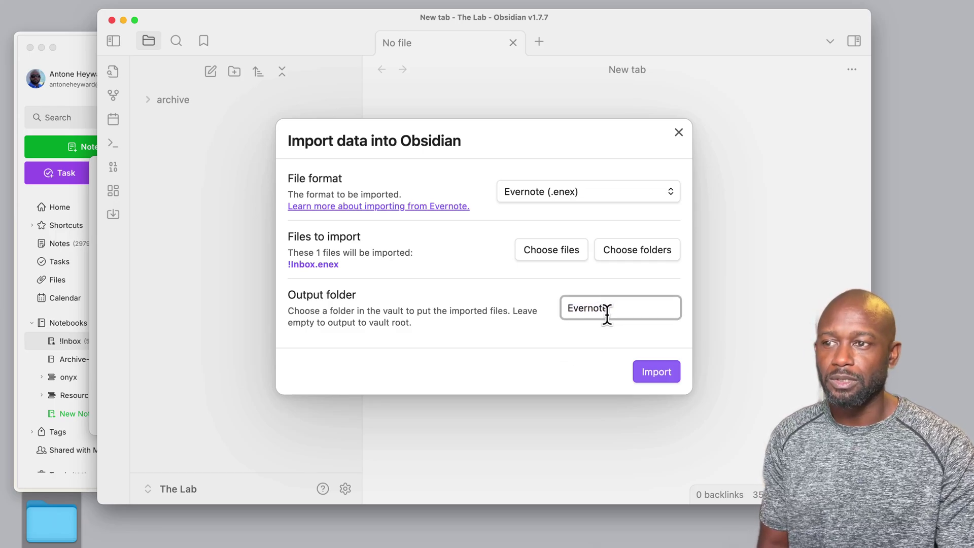
pyautogui.click(576, 307)
pyautogui.moveTo(614, 308); pyautogui.dragTo(563, 306)
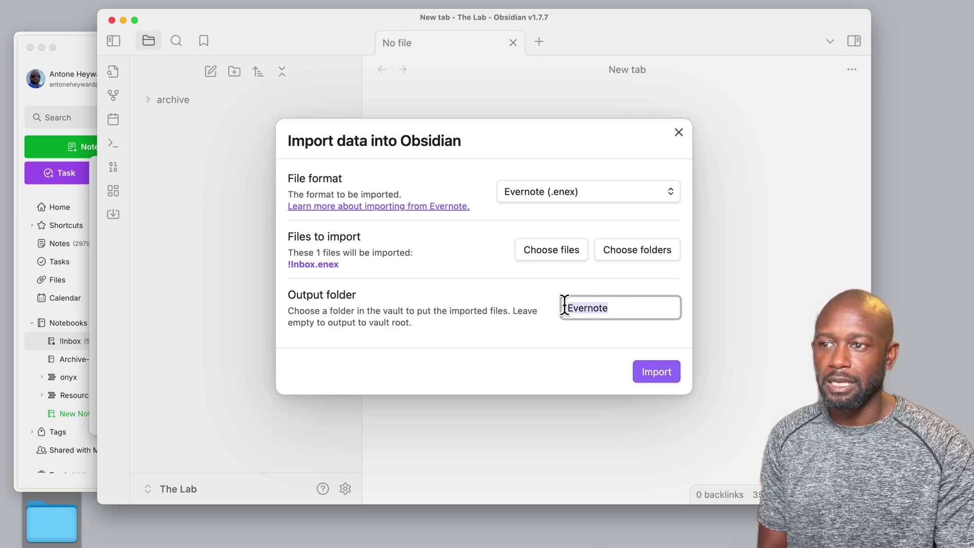
pyautogui.click(583, 346)
# Import the notebook, confirm 55 notes imported, and close the summary
pyautogui.click(654, 372)
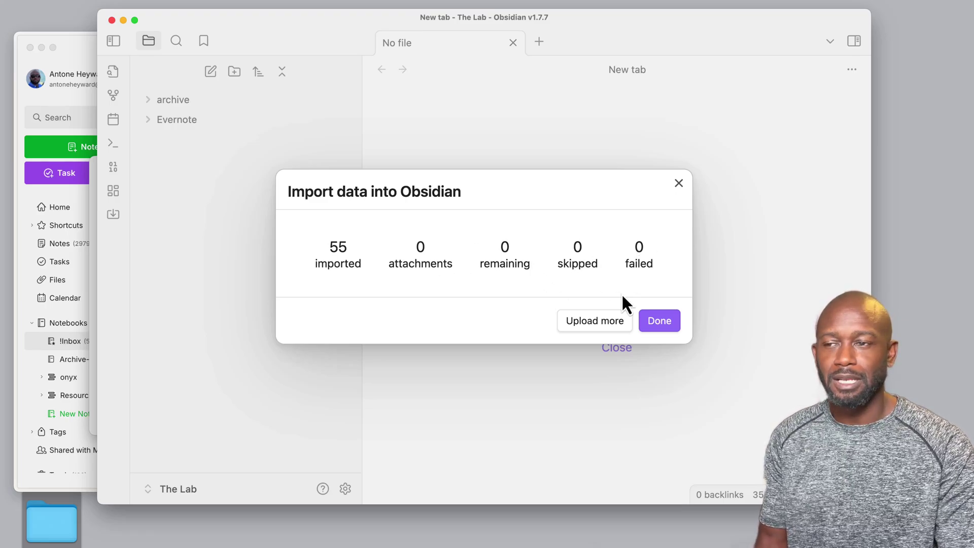
pyautogui.click(658, 321)
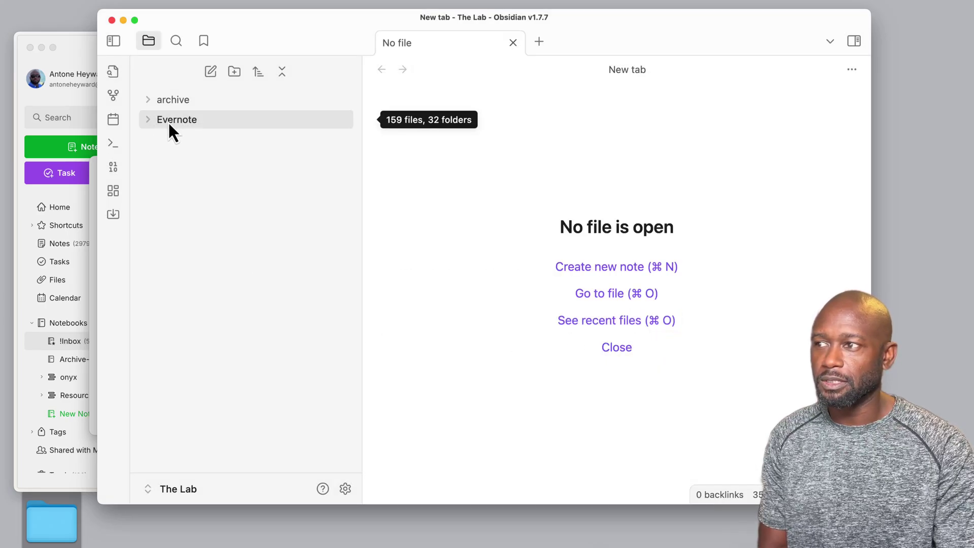
# Expand the imported Evernote folder and its !Inbox subfolder to list the notes
pyautogui.click(145, 119)
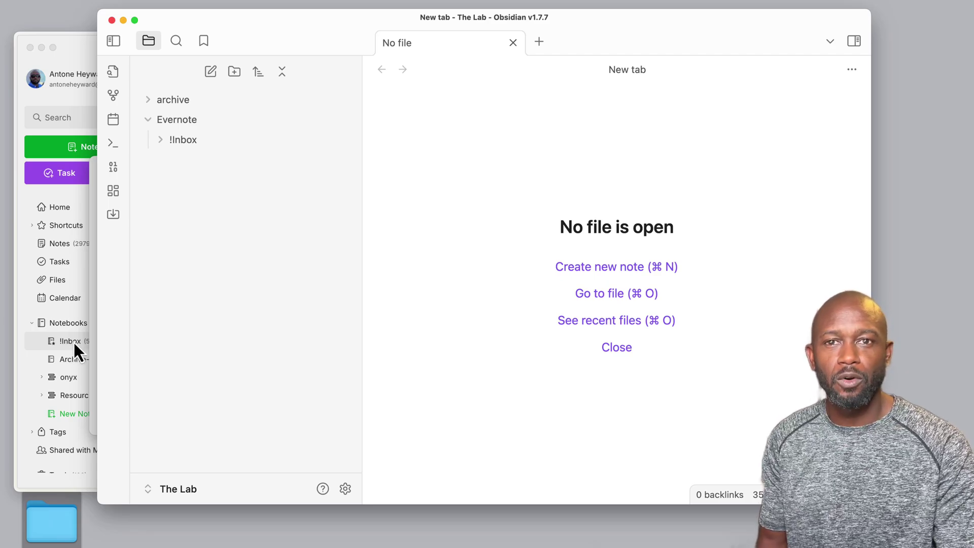
pyautogui.click(159, 138)
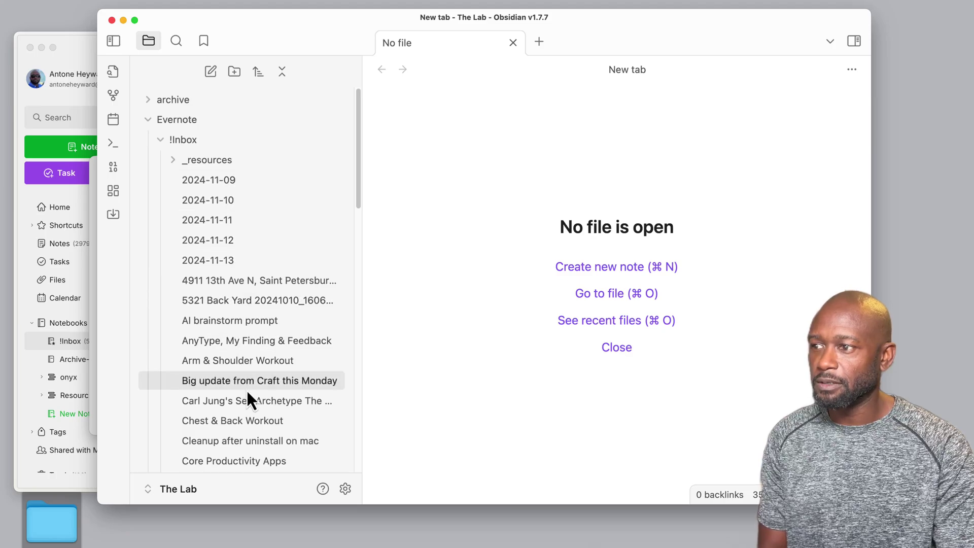
pyautogui.moveTo(211, 165)
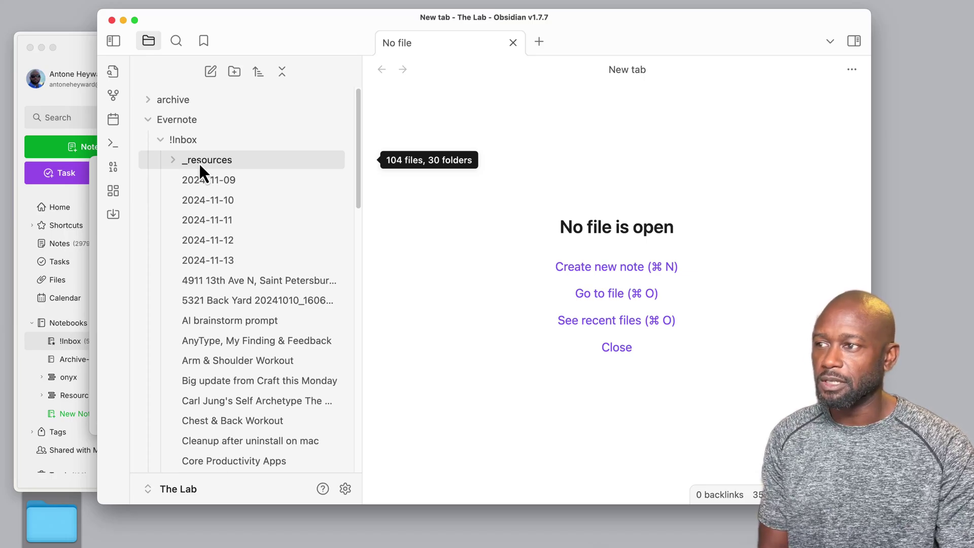
pyautogui.moveTo(223, 248)
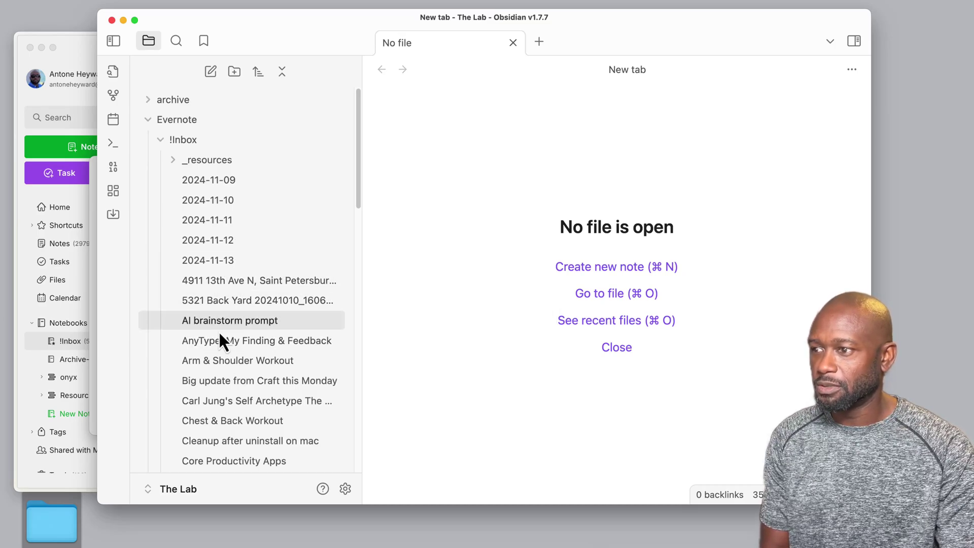
pyautogui.click(214, 382)
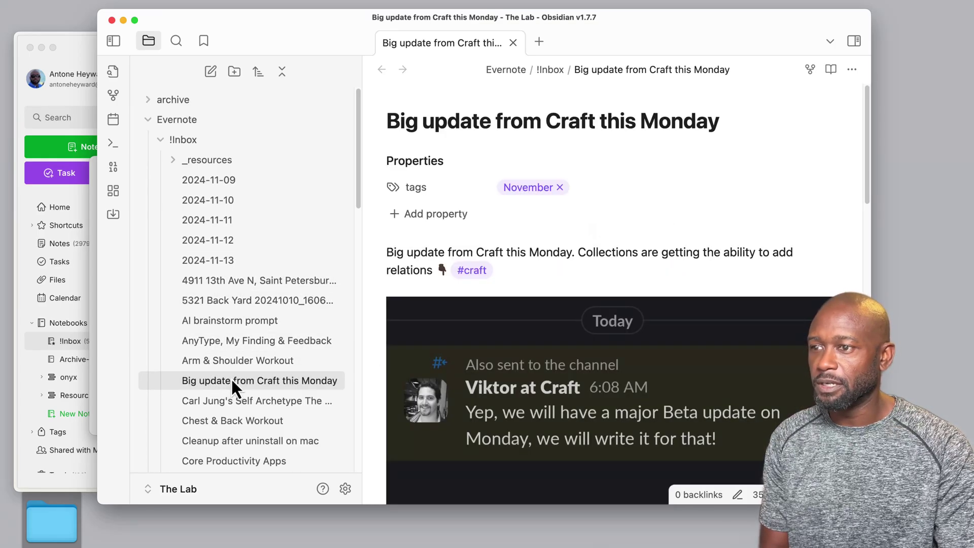
pyautogui.scroll(-3, 532, 358)
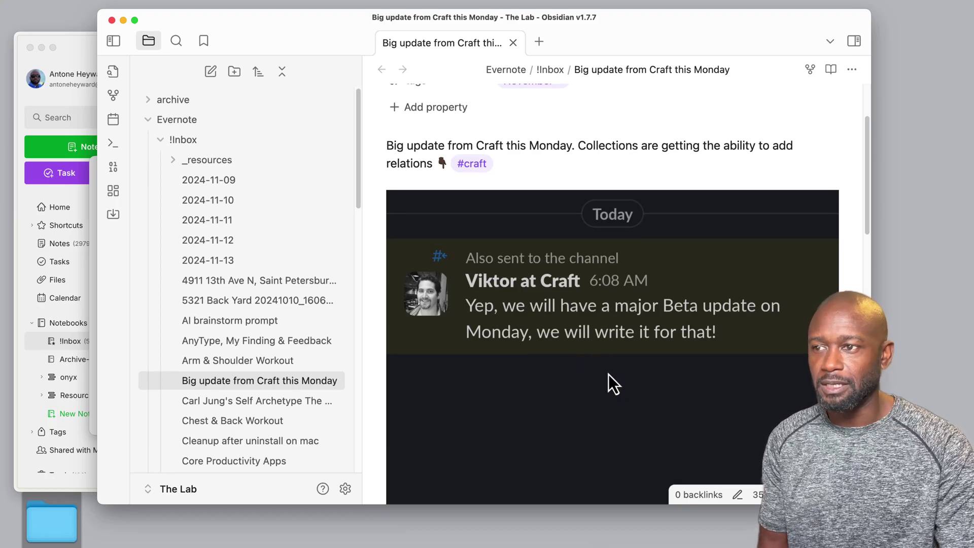
pyautogui.scroll(-10, 607, 375)
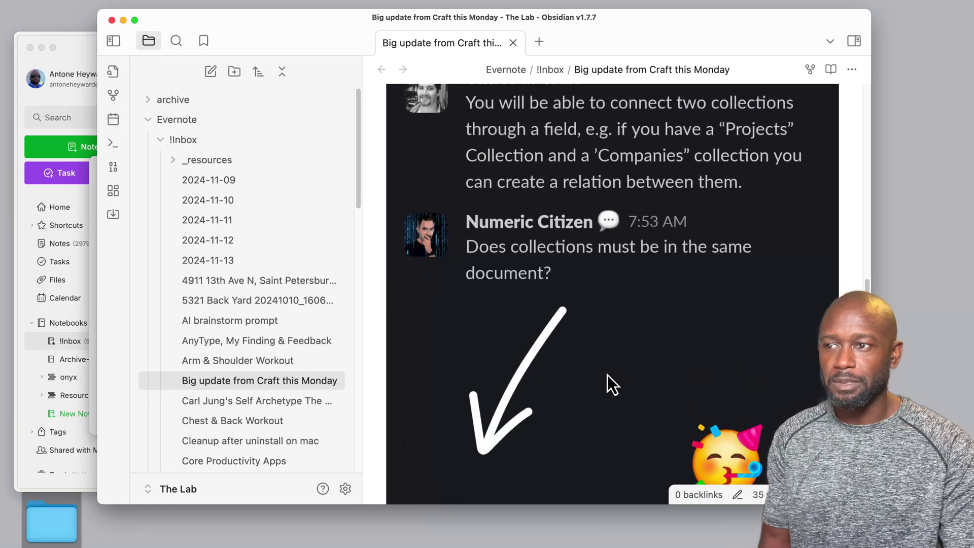
pyautogui.scroll(-8, 607, 375)
pyautogui.scroll(15, 607, 376)
pyautogui.scroll(4, 607, 376)
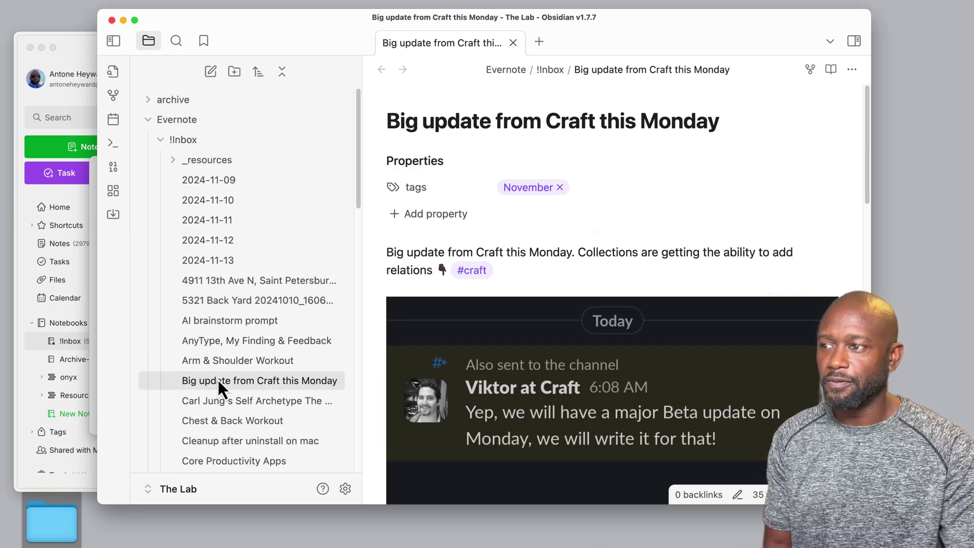
pyautogui.moveTo(224, 383)
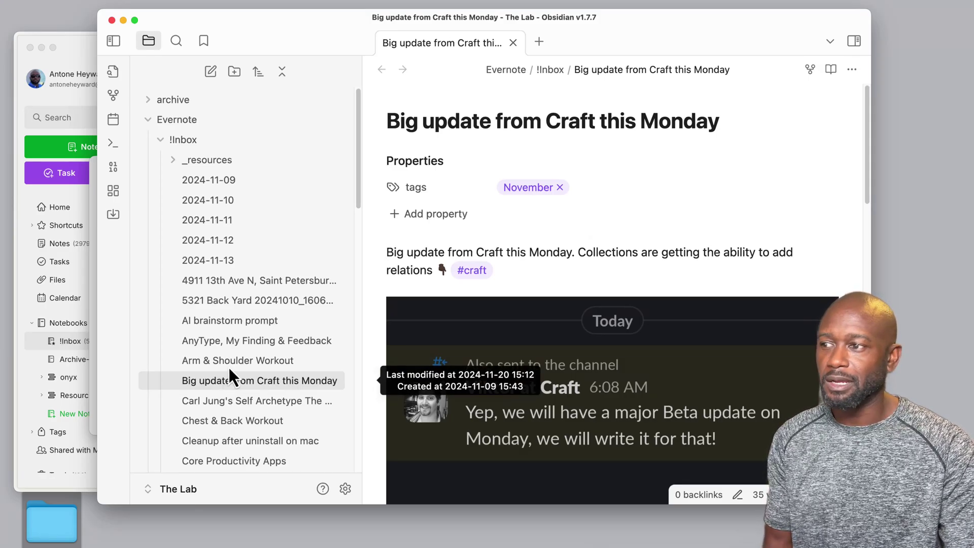
# Open 'AnyType, My Finding & Feedback' and scroll through it to check its tags and link
pyautogui.click(231, 341)
pyautogui.scroll(-10, 558, 364)
pyautogui.scroll(-20, 566, 365)
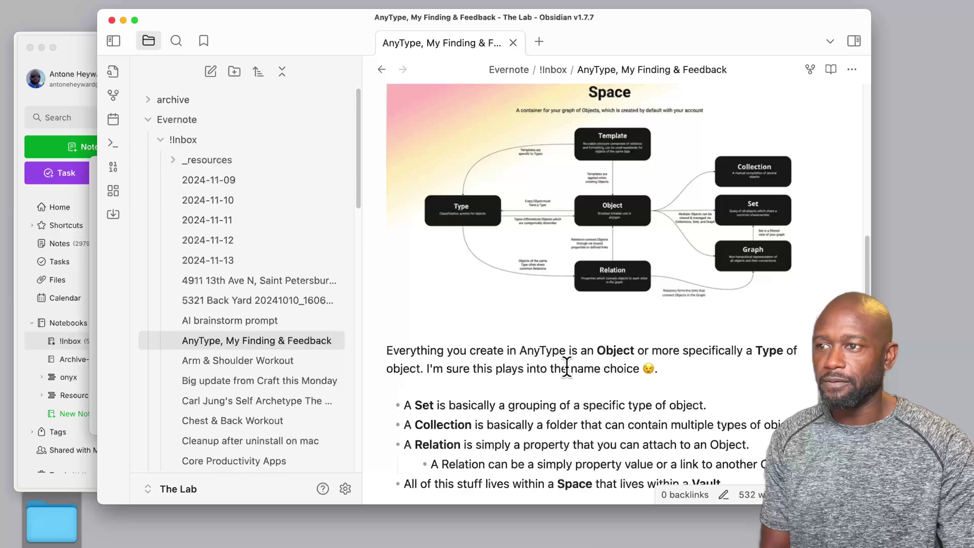
pyautogui.scroll(-5, 566, 365)
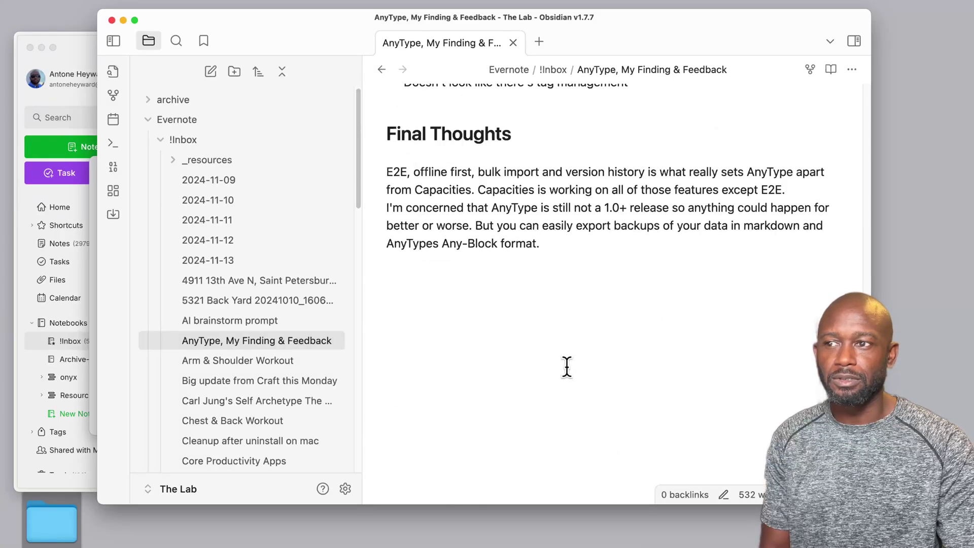
pyautogui.scroll(20, 566, 367)
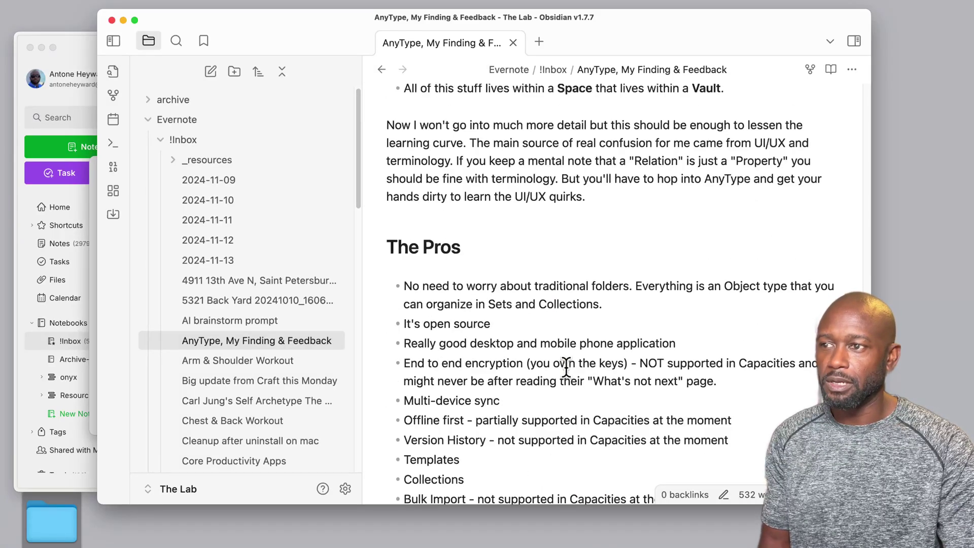
pyautogui.scroll(10, 566, 367)
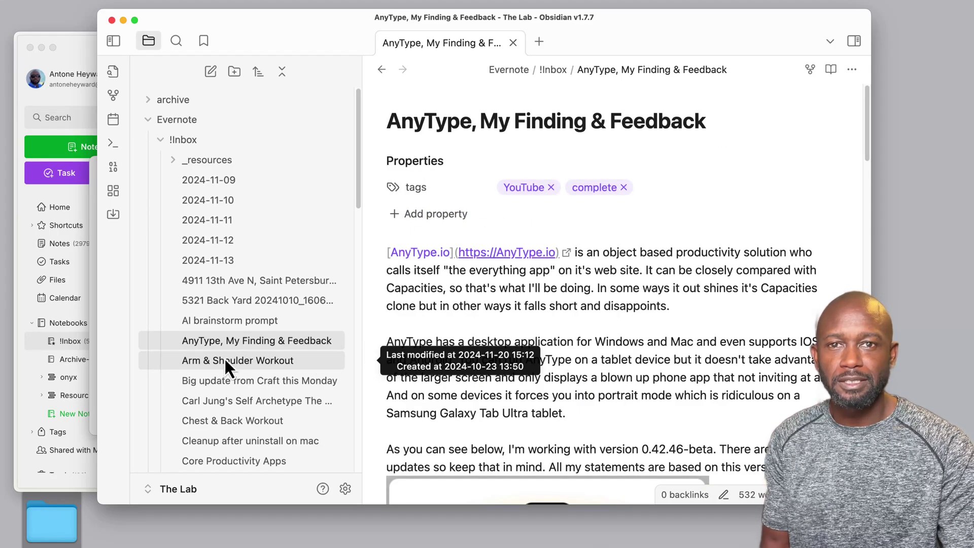
pyautogui.click(505, 304)
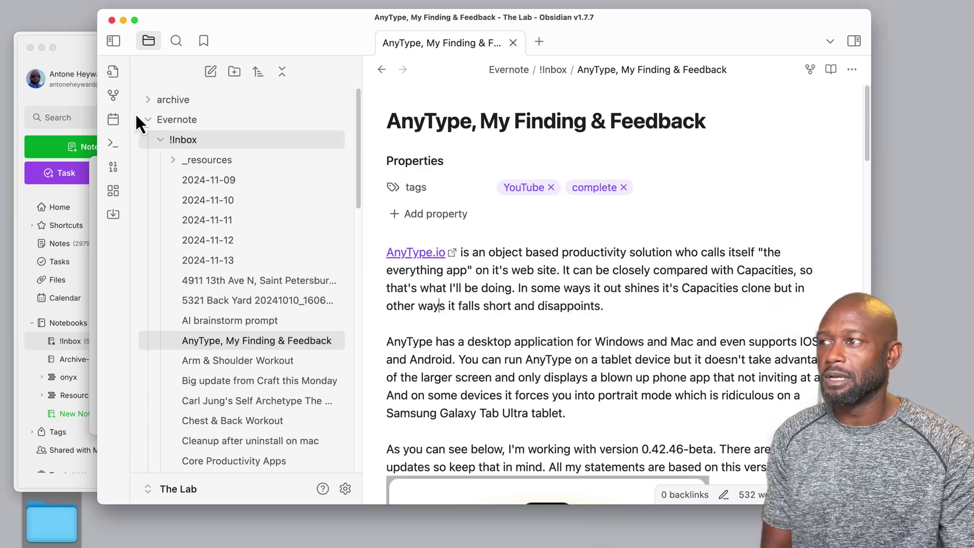
# Bring Evernote back in front, showing the !Inbox notebook with Hello Everyone open
pyautogui.click(75, 47)
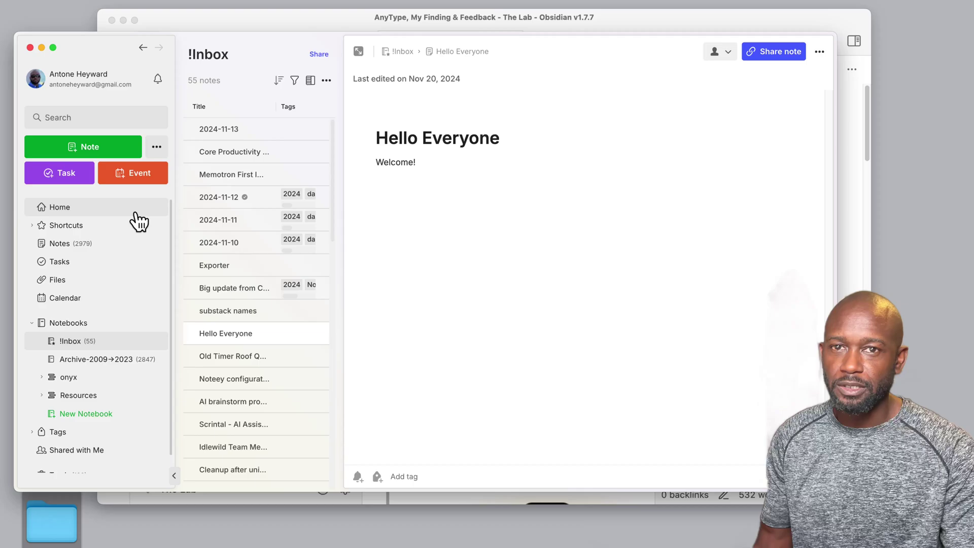